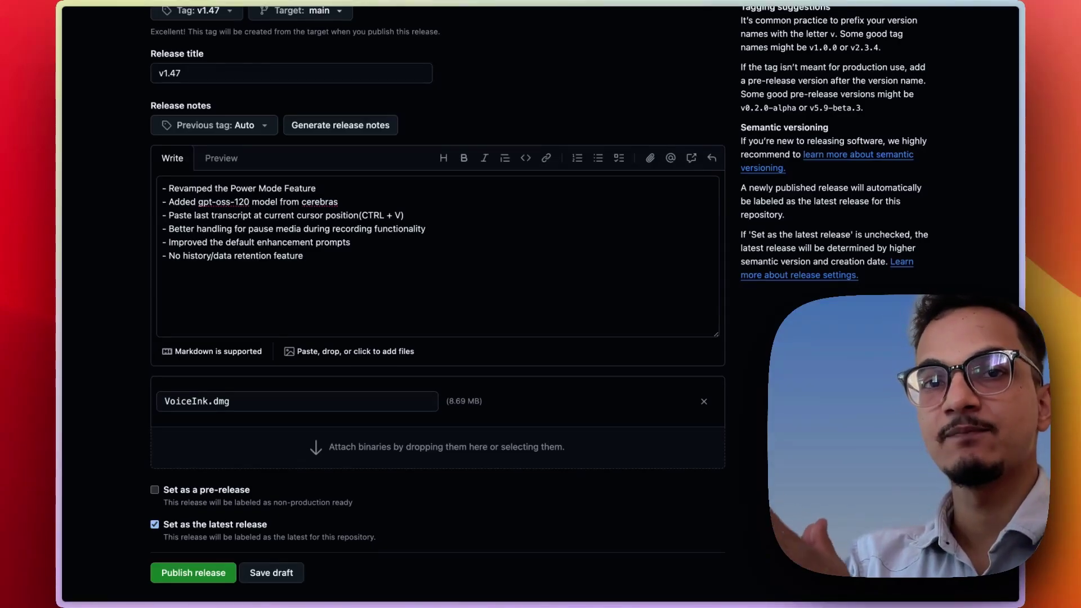
# - Select the six v1.47 release-note lines in the editor, dismissing a translation popup
pyautogui.click(361, 272)
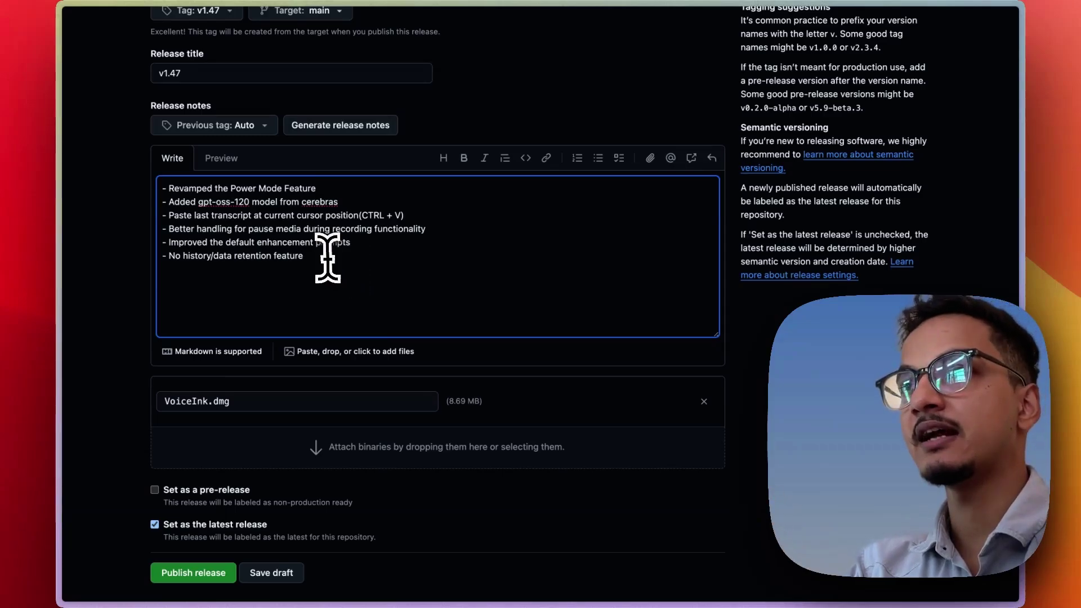
pyautogui.moveTo(326, 255); pyautogui.dragTo(152, 188)
pyautogui.click(282, 234)
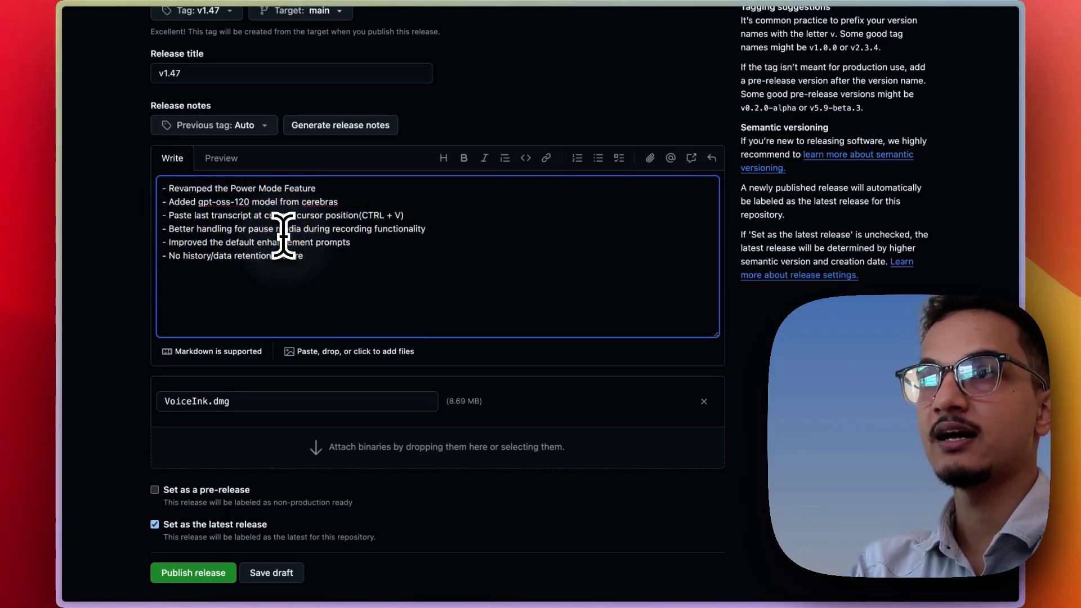
pyautogui.moveTo(330, 266)
pyautogui.mouseDown()
pyautogui.moveTo(257, 247)
pyautogui.moveTo(155, 182)
pyautogui.mouseUp()
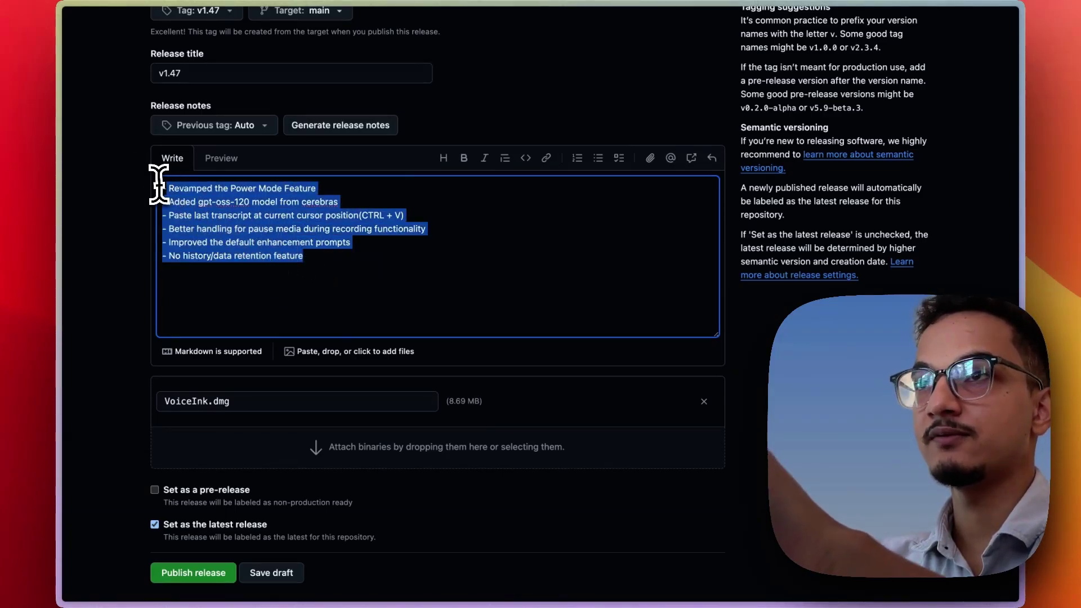
pyautogui.click(304, 267)
pyautogui.moveTo(330, 261); pyautogui.dragTo(155, 181)
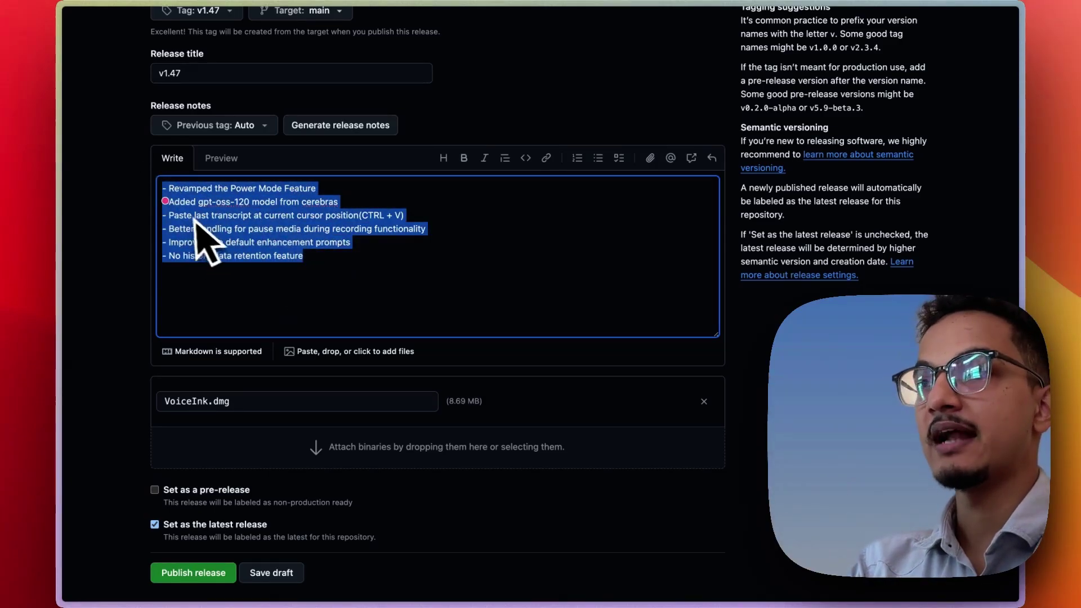
pyautogui.hotkey('alt', 'd')
pyautogui.click(174, 193)
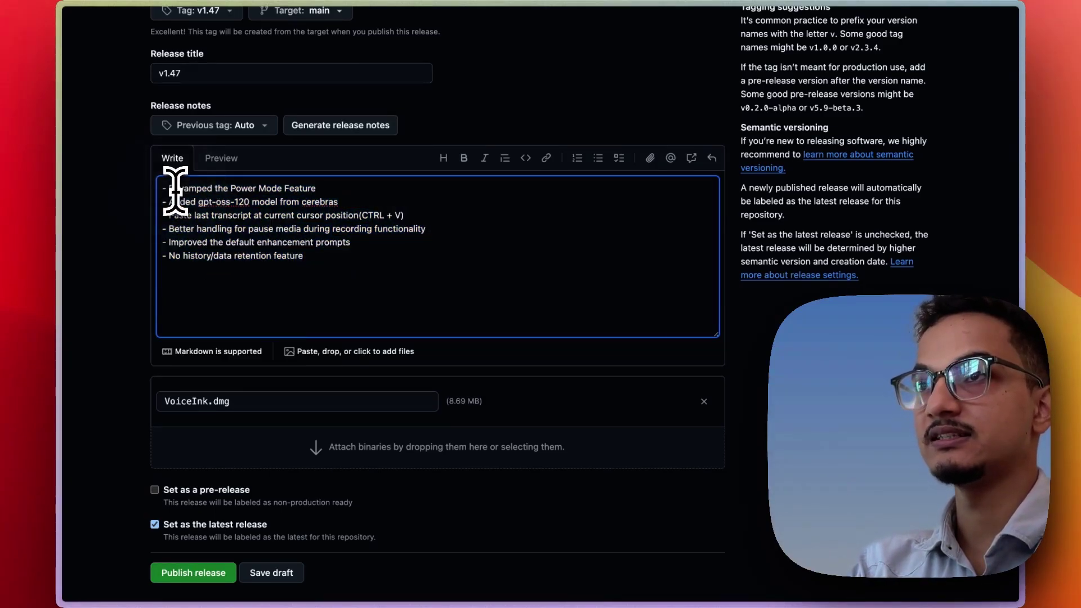
pyautogui.moveTo(345, 261); pyautogui.dragTo(153, 182)
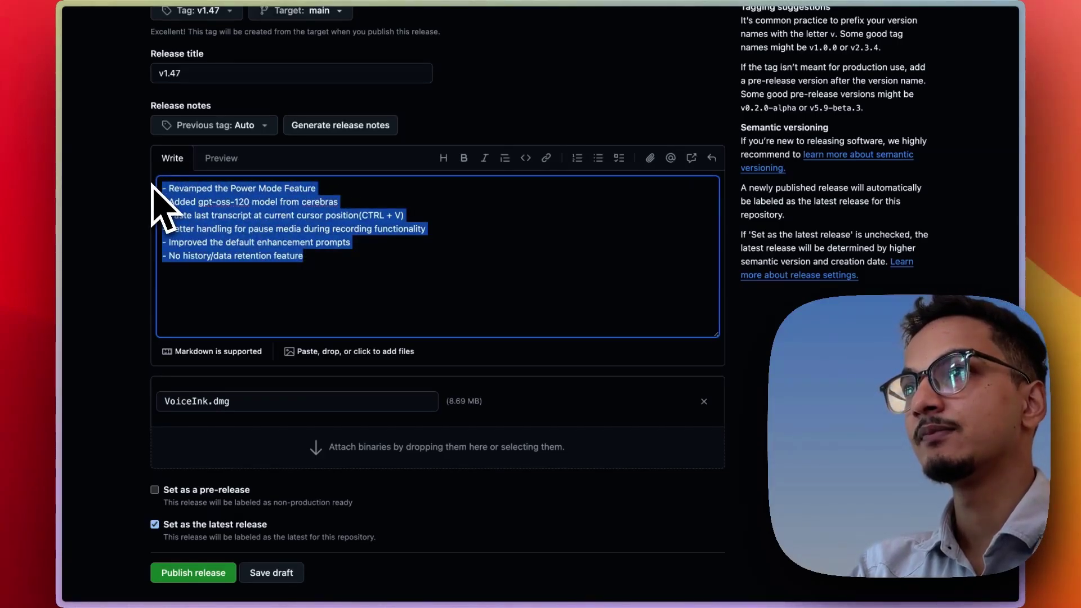
# - Check the VoiceInk enhancement prompt list, and undo a trial paste over the notes
pyautogui.click(442, 8)
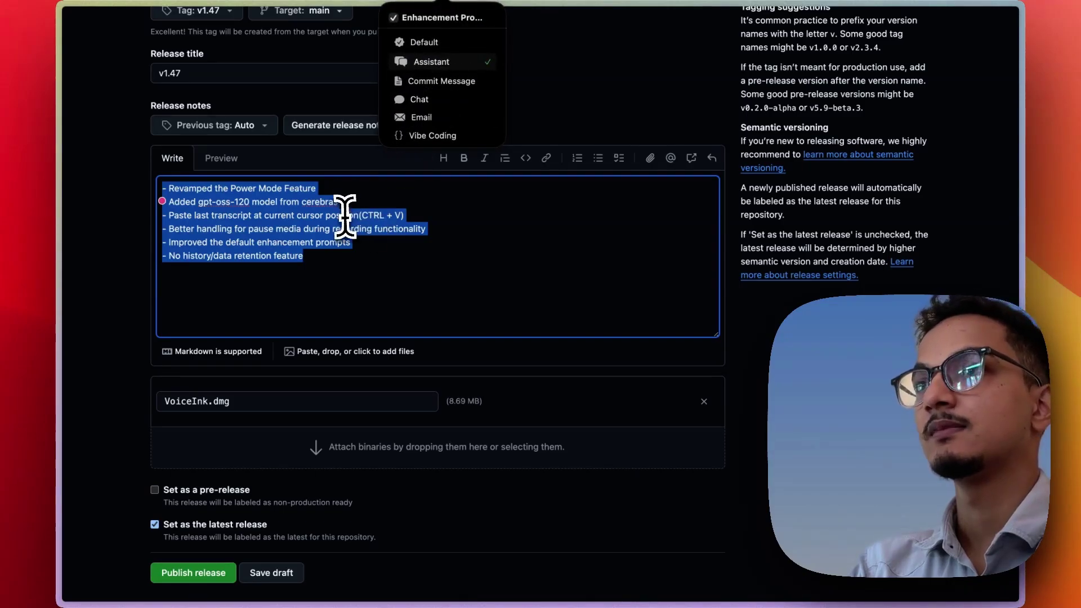
pyautogui.click(338, 248)
pyautogui.moveTo(338, 254); pyautogui.dragTo(142, 182)
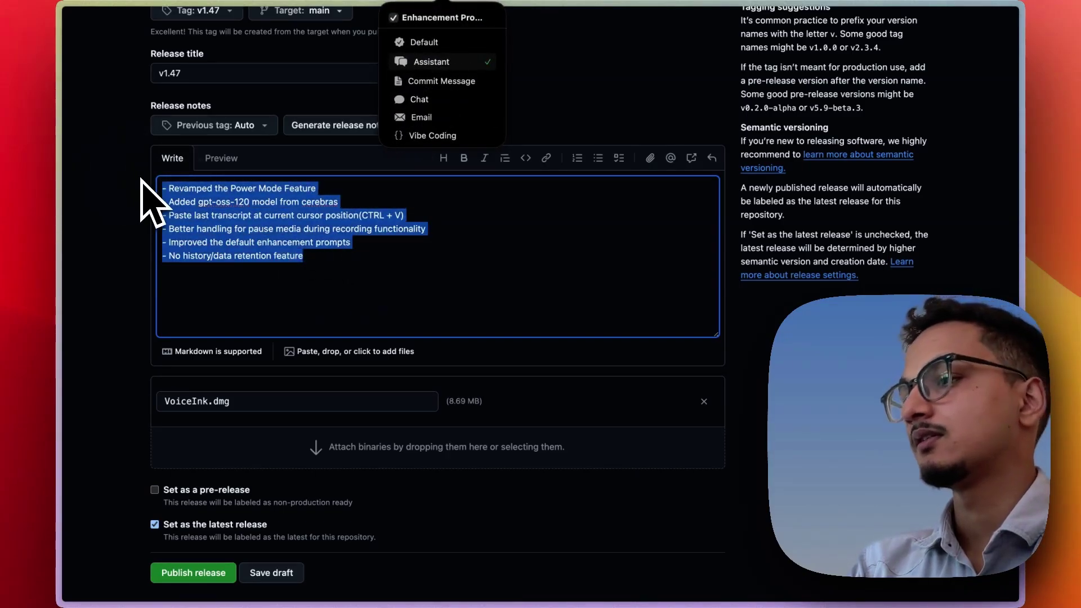
pyautogui.press('super+v')
pyautogui.press('super+z')
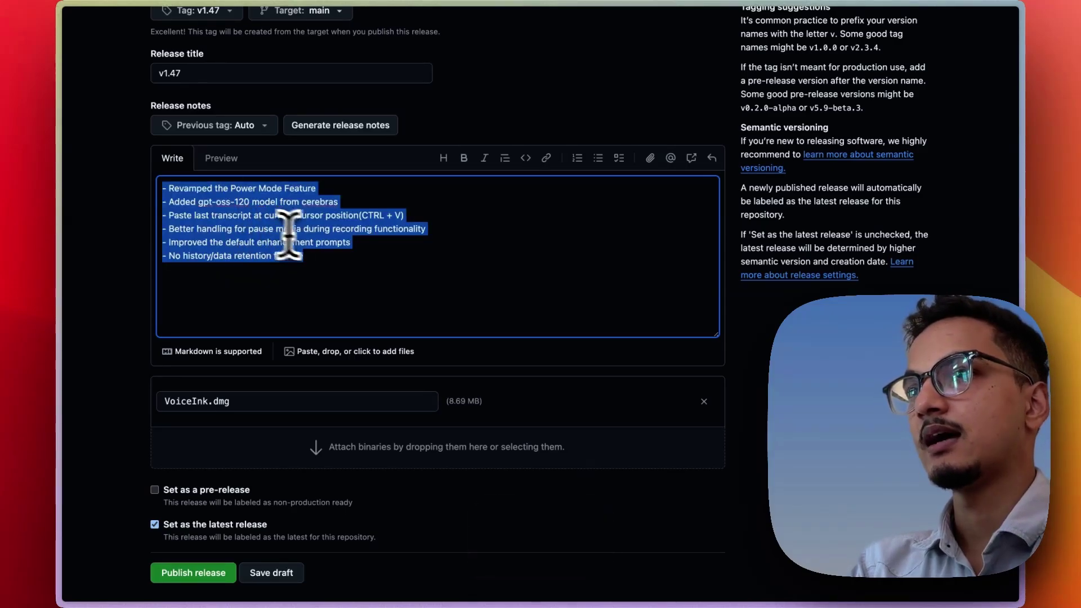
pyautogui.click(338, 264)
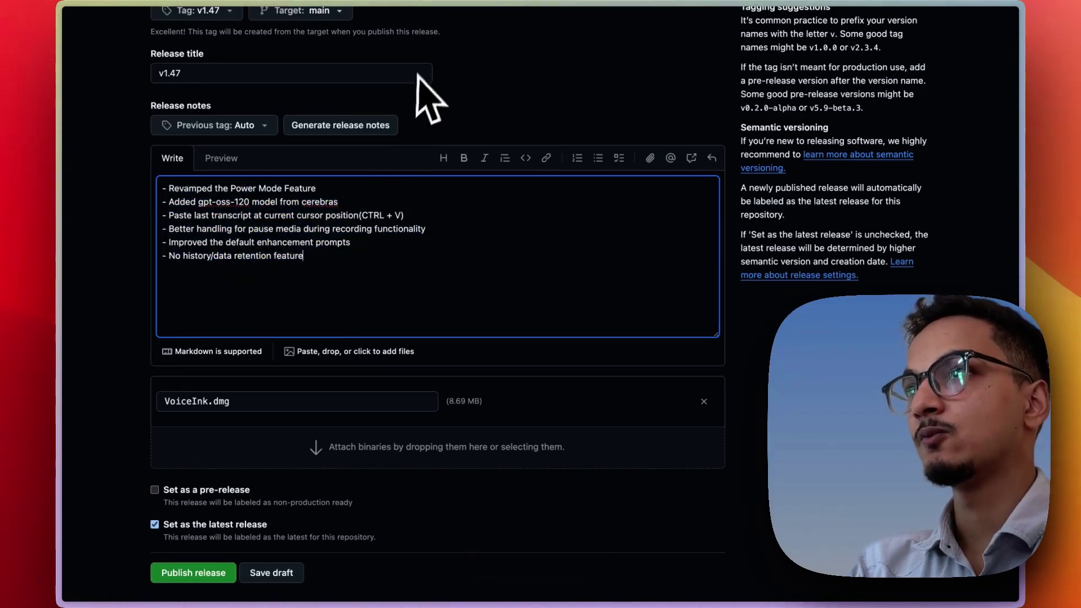
pyautogui.click(443, 2)
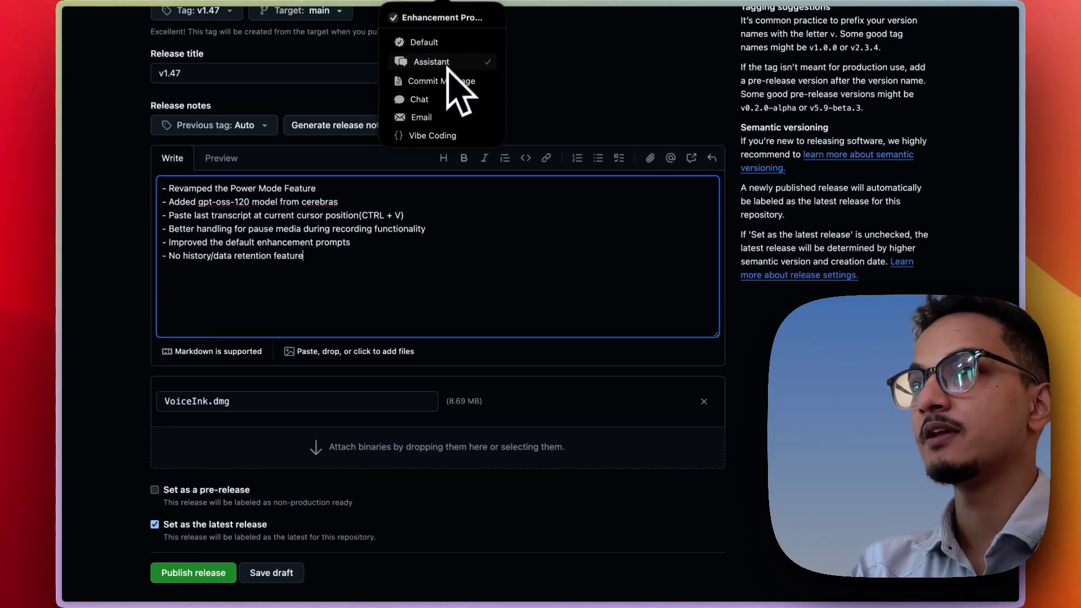
pyautogui.press('Escape')
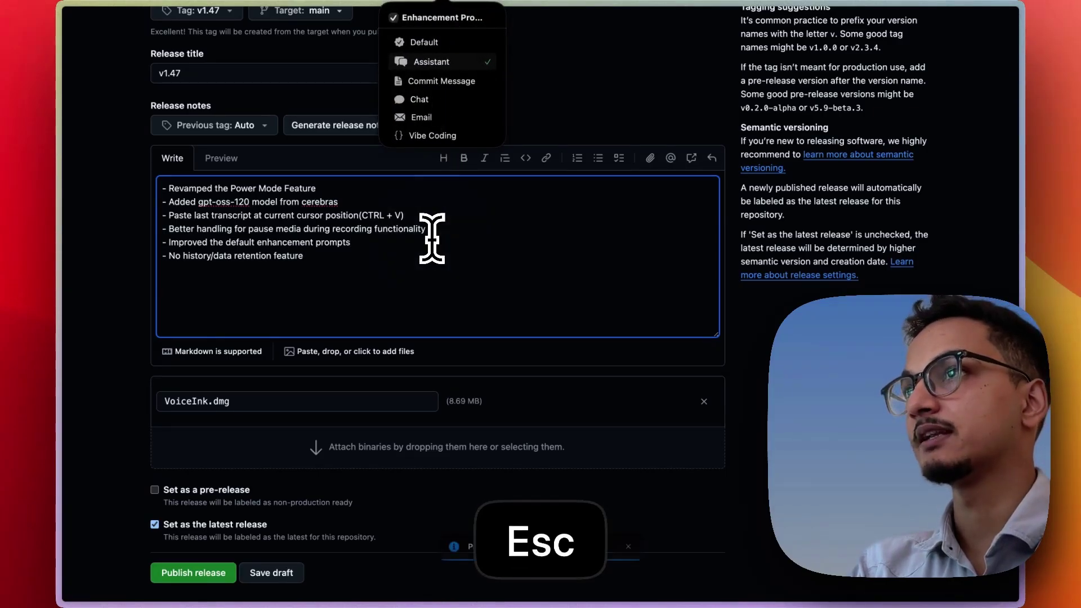
# - Prefix each of the six release notes with an emoji using VoiceInk enhancement
pyautogui.press('super+a')
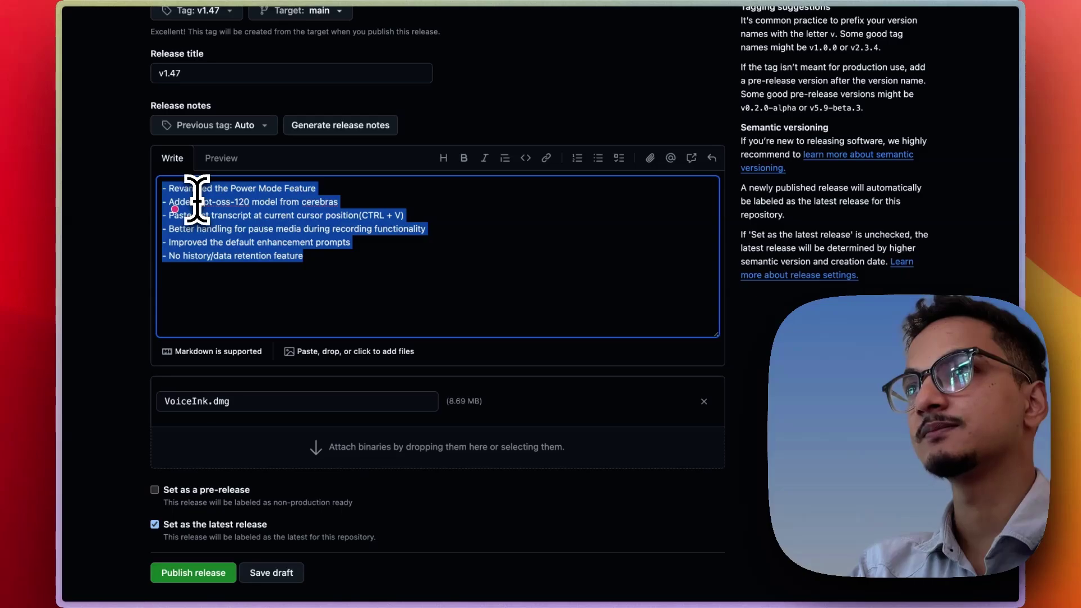
pyautogui.press('super+c')
pyautogui.press('super+v')
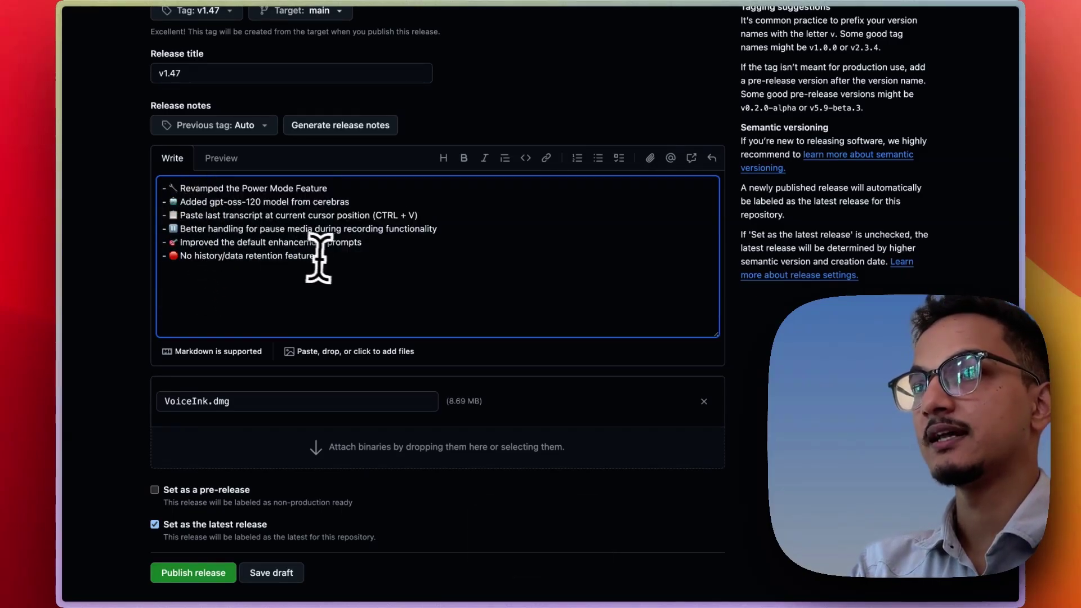
# - Convert the six emoji-prefixed lines into an HTML <ul>/<li> list
pyautogui.moveTo(380, 258); pyautogui.dragTo(61, 166)
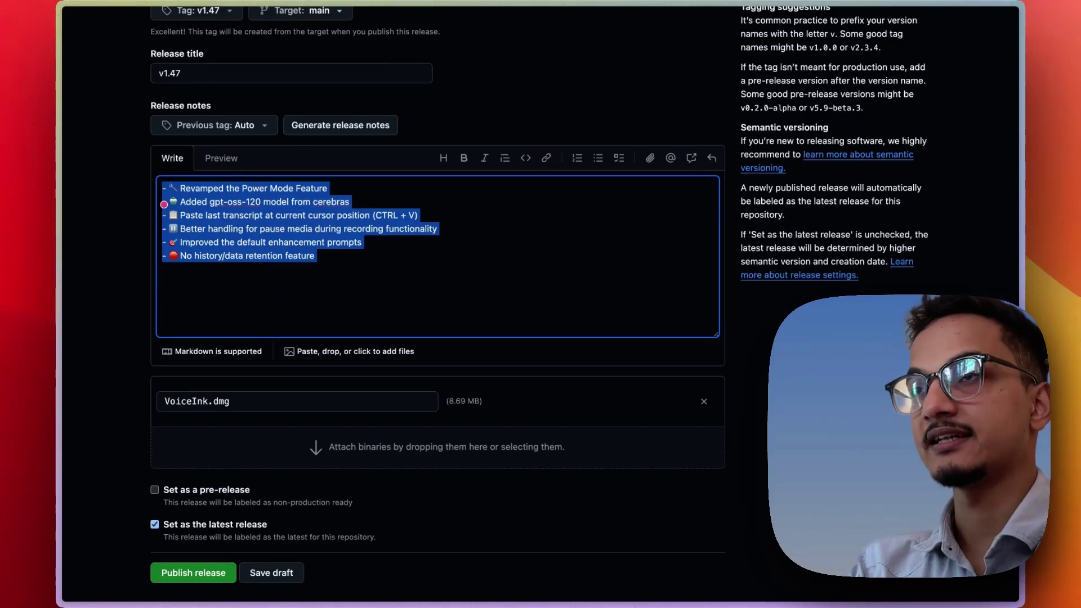
pyautogui.press('super+c')
pyautogui.press('super+v')
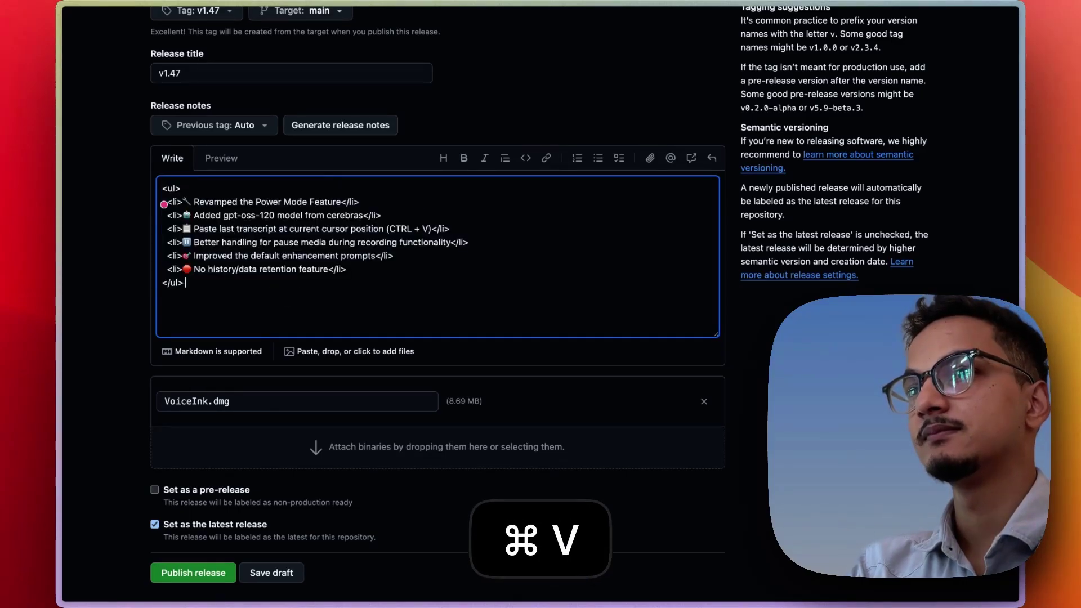
# - Preview the six emoji-led v1.47 notes as a rendered bulleted list
pyautogui.click(219, 159)
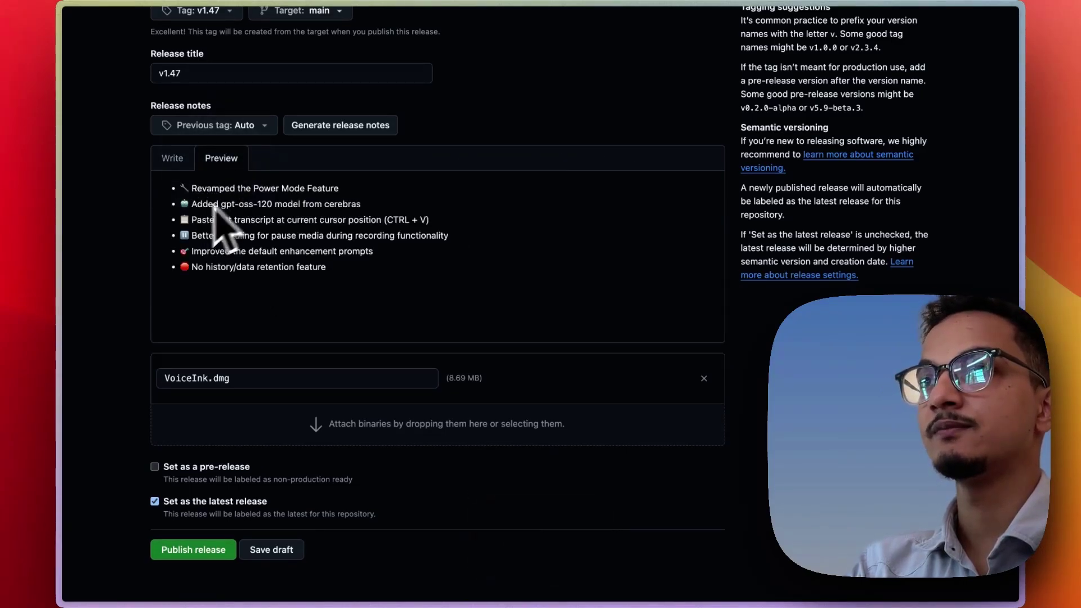